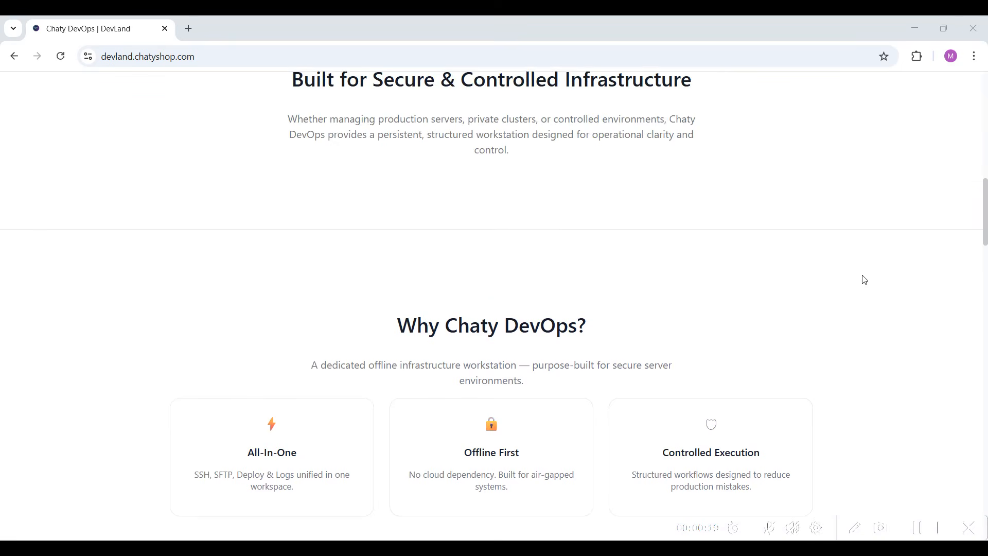
Go to the DevLand login page and open the registration form for a new account
{"action": "scroll", "coordinate": [865, 279], "scroll_direction": "up", "scroll_amount": 2}
{"action": "scroll", "coordinate": [865, 279], "scroll_direction": "up", "scroll_amount": 2}
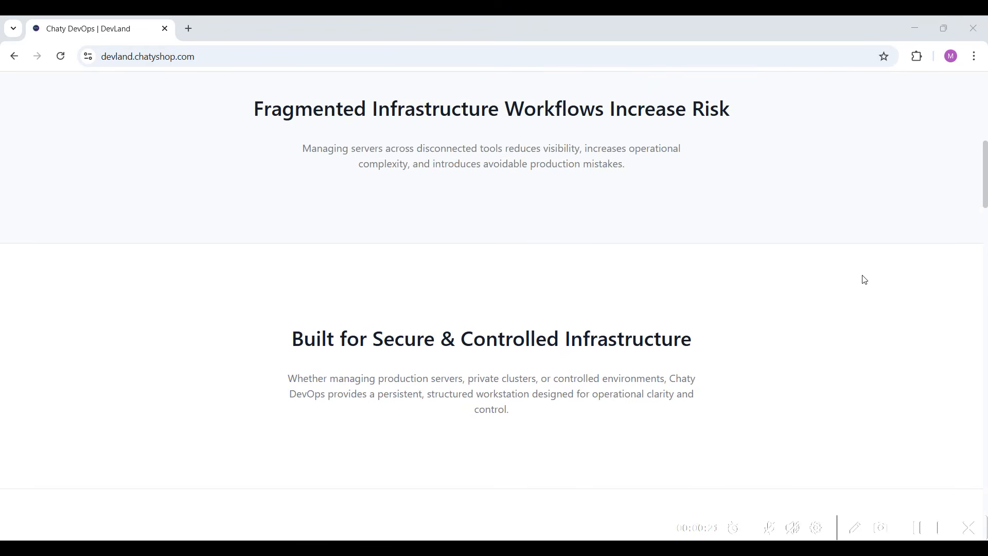
{"action": "scroll", "coordinate": [865, 280], "scroll_direction": "up", "scroll_amount": 5}
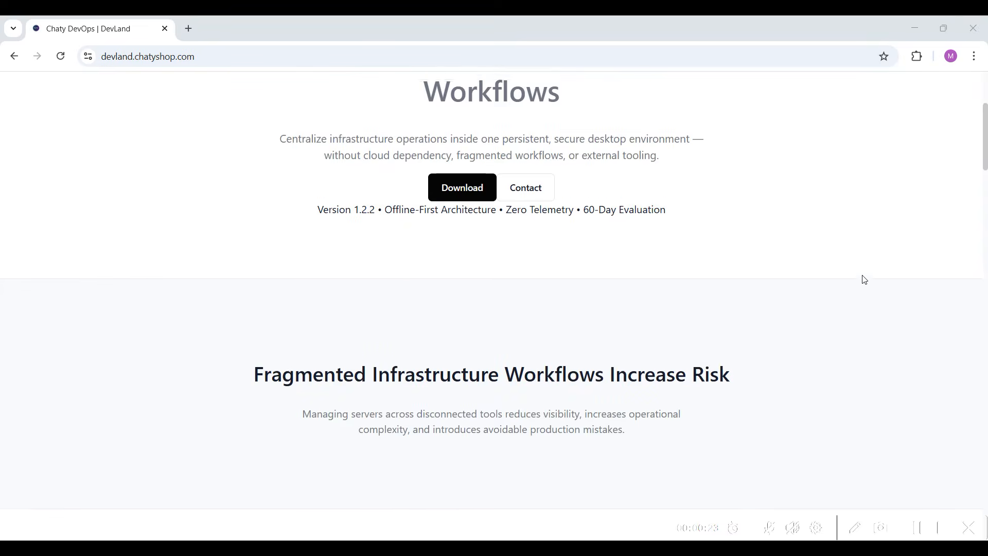
{"action": "scroll", "coordinate": [865, 279], "scroll_direction": "up", "scroll_amount": 2}
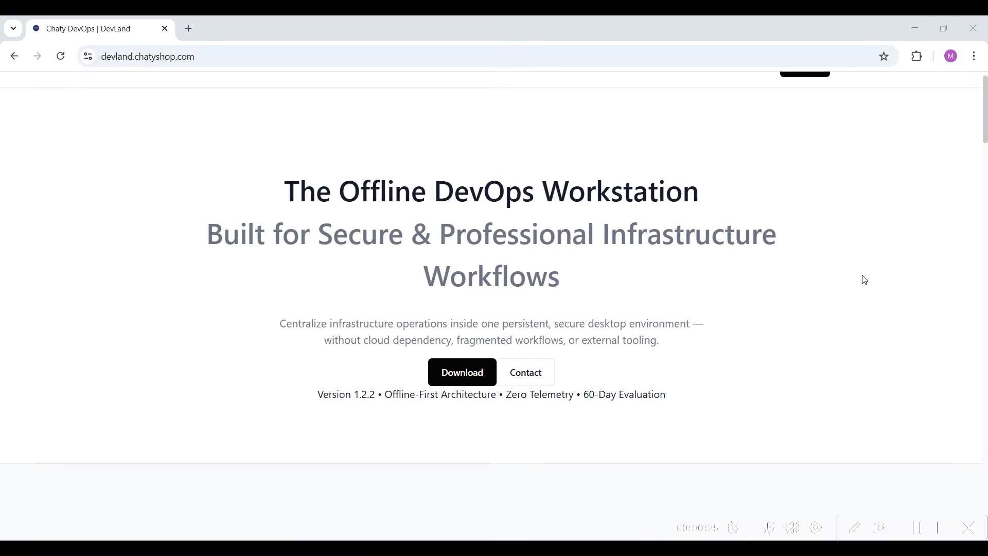
{"action": "scroll", "coordinate": [864, 279], "scroll_direction": "up", "scroll_amount": 1}
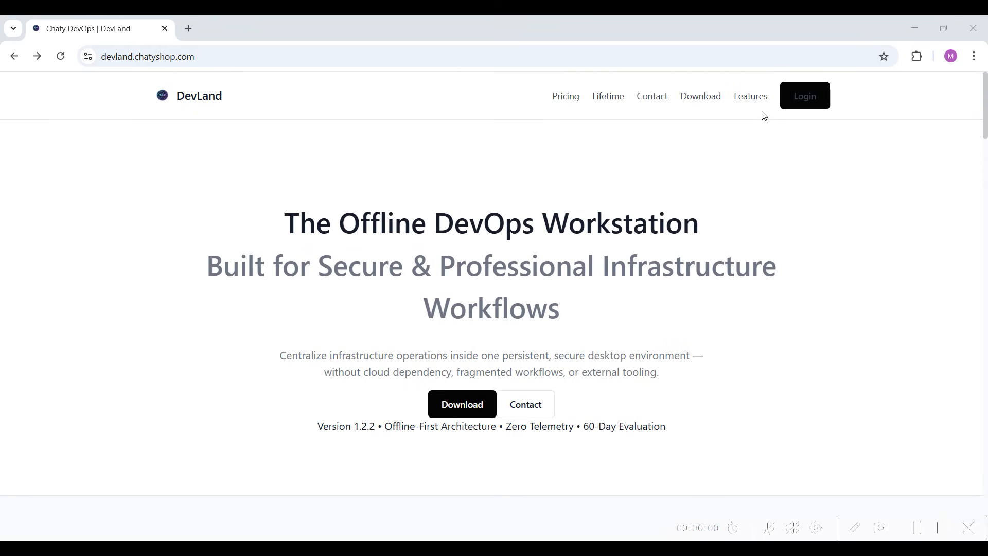
{"action": "left_click", "coordinate": [807, 98]}
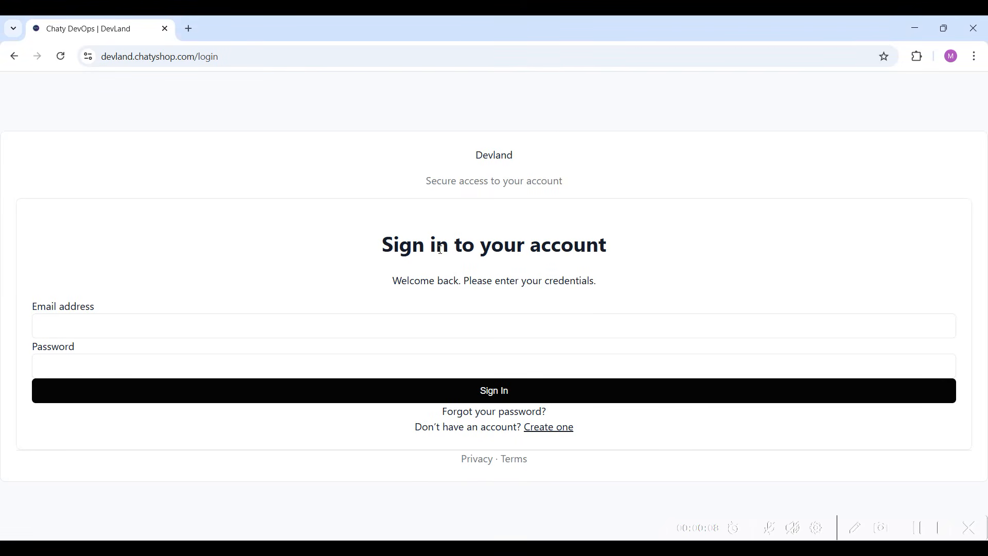
{"action": "left_click", "coordinate": [301, 333]}
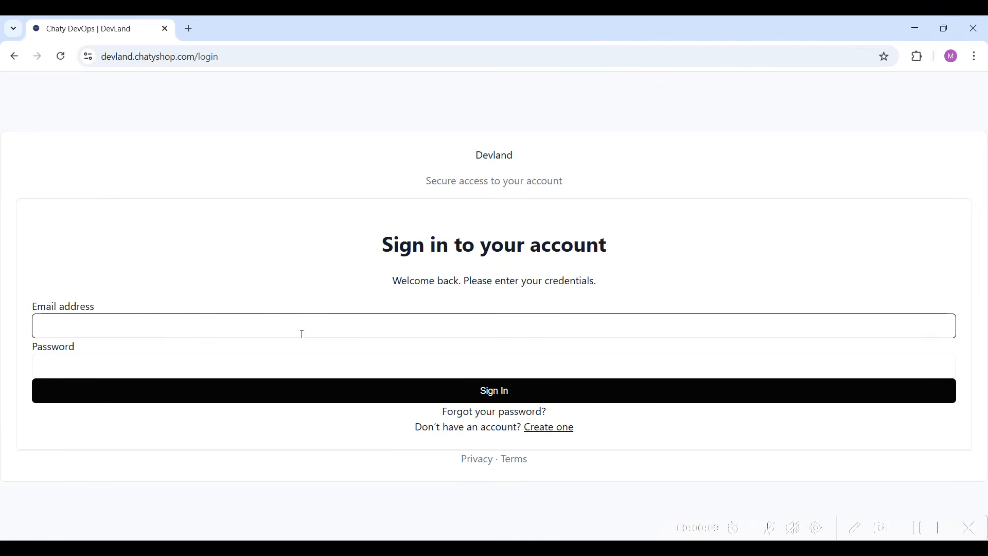
{"action": "left_click", "coordinate": [322, 368]}
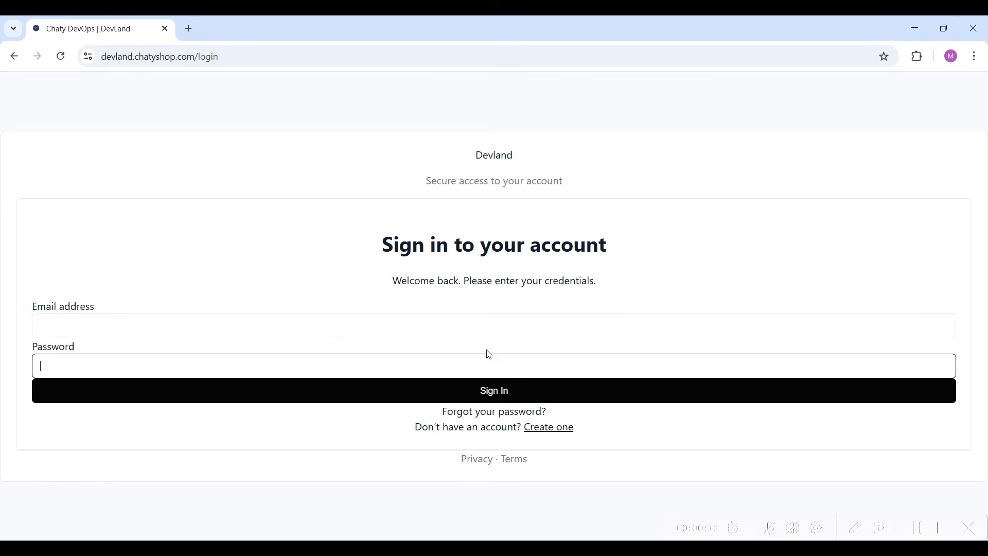
{"action": "left_click", "coordinate": [538, 434]}
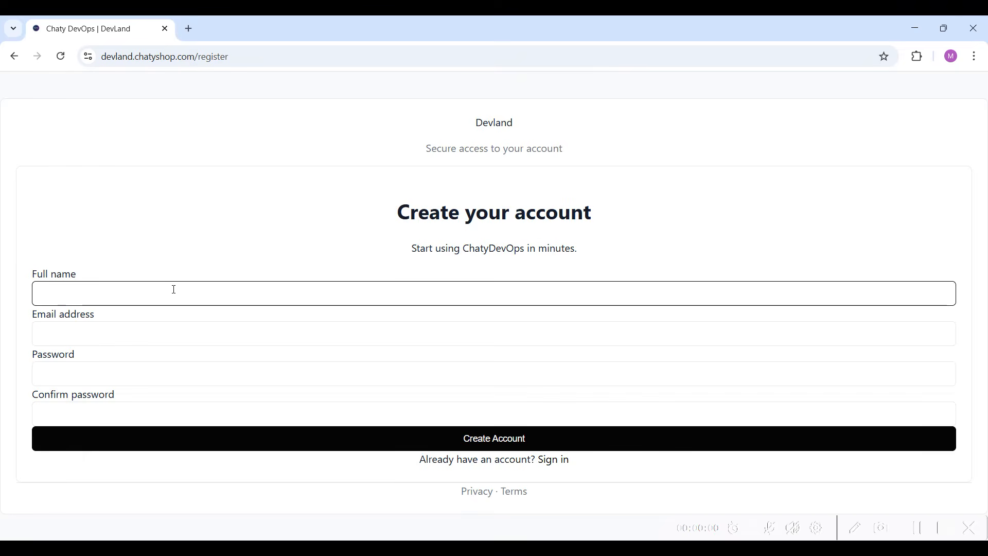
Register an account with the full name "demo", the account's email address, and the password with its confirmation
{"action": "type", "text": "demo"}
{"action": "key", "text": "Tab"}
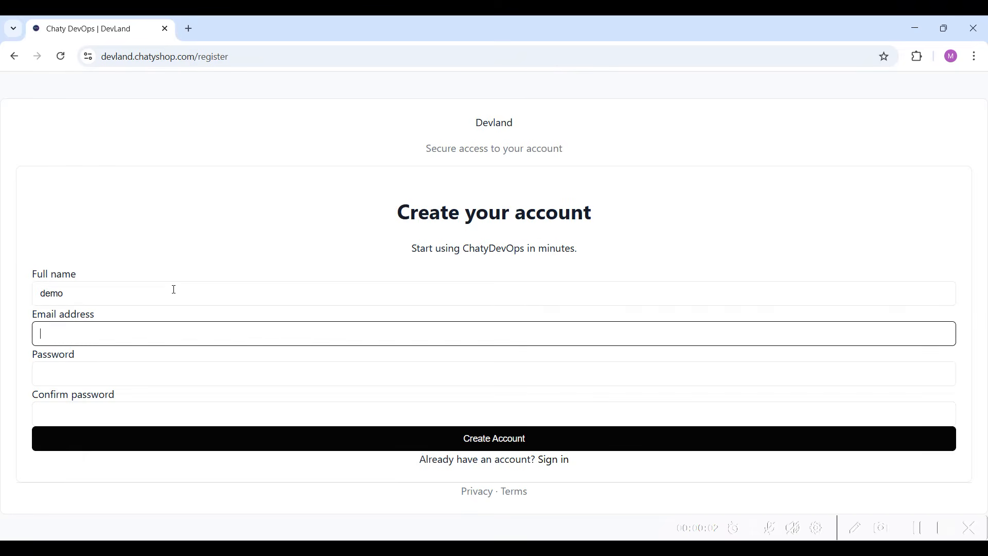
{"action": "key", "text": "Tab"}
{"action": "type", "text": "•••"}
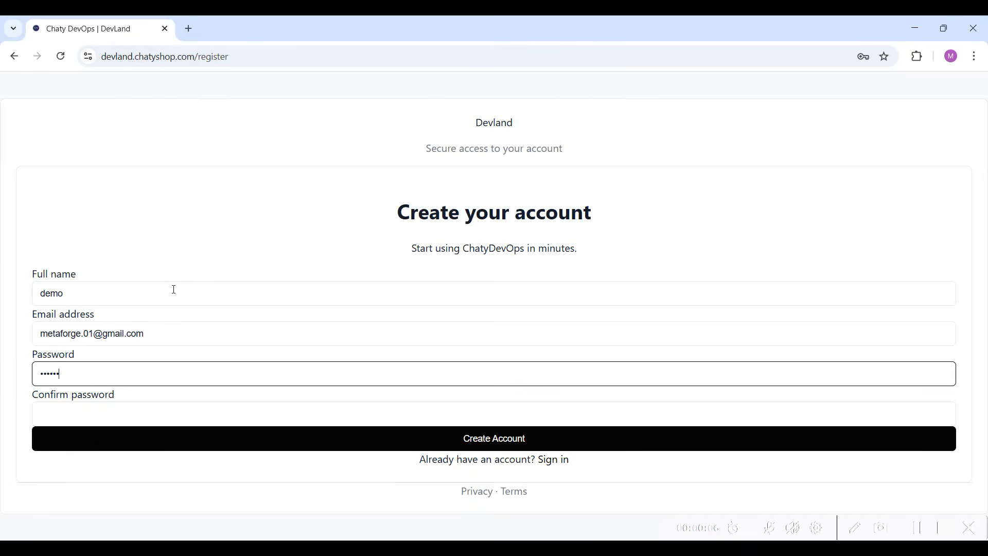
{"action": "type", "text": "••••••"}
{"action": "key", "text": "Tab"}
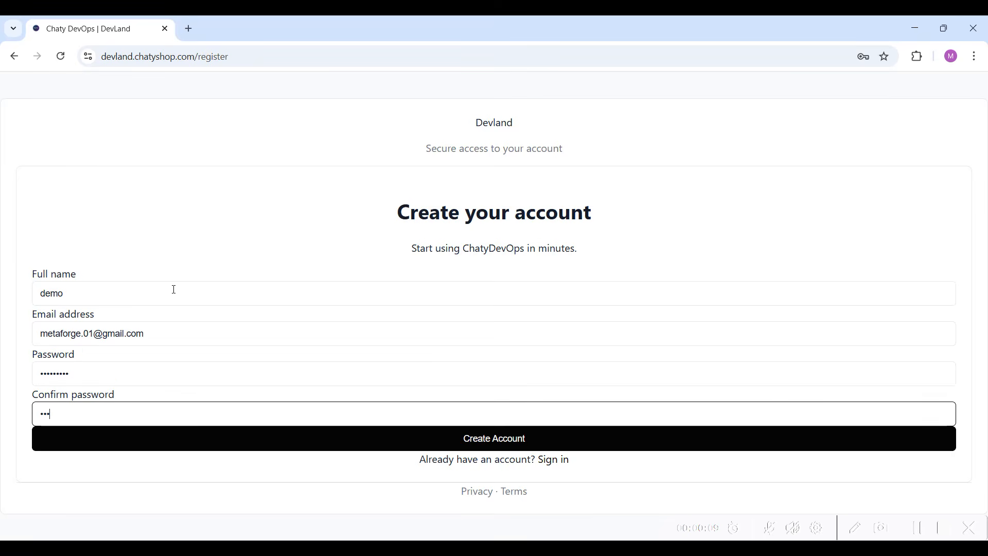
{"action": "type", "text": "••••••••"}
{"action": "left_click", "coordinate": [465, 435]}
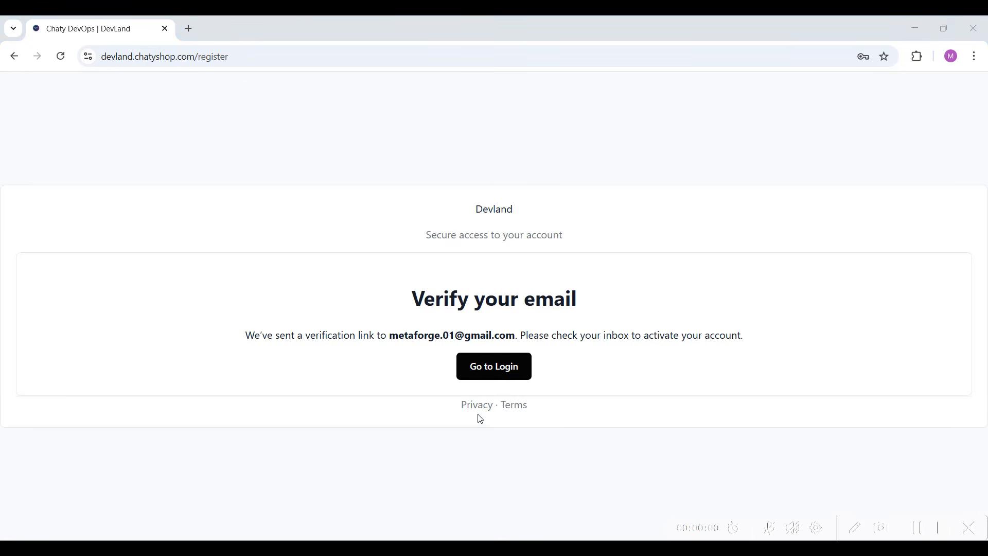
Return to the login page and sign in with the saved email address and the account password
{"action": "left_click", "coordinate": [486, 373]}
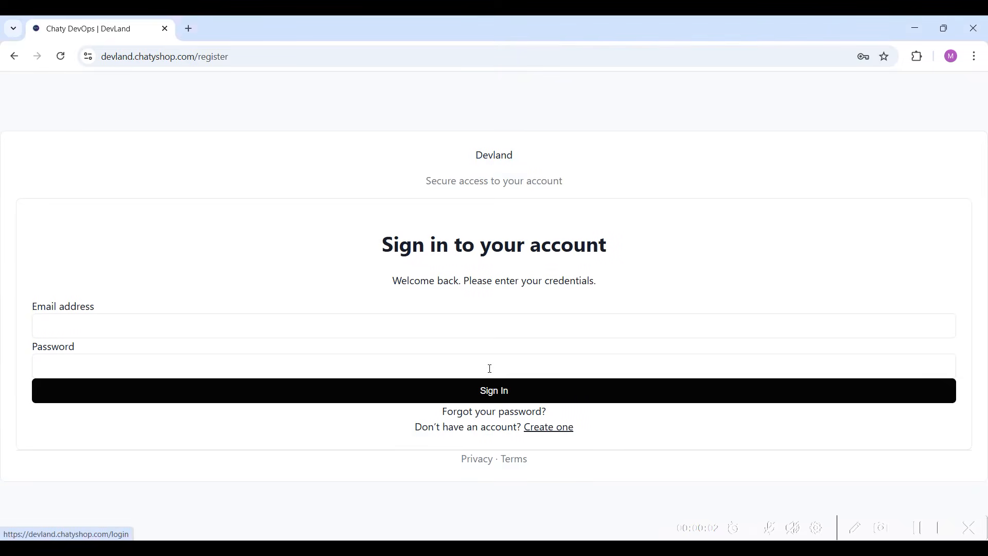
{"action": "left_click", "coordinate": [415, 327]}
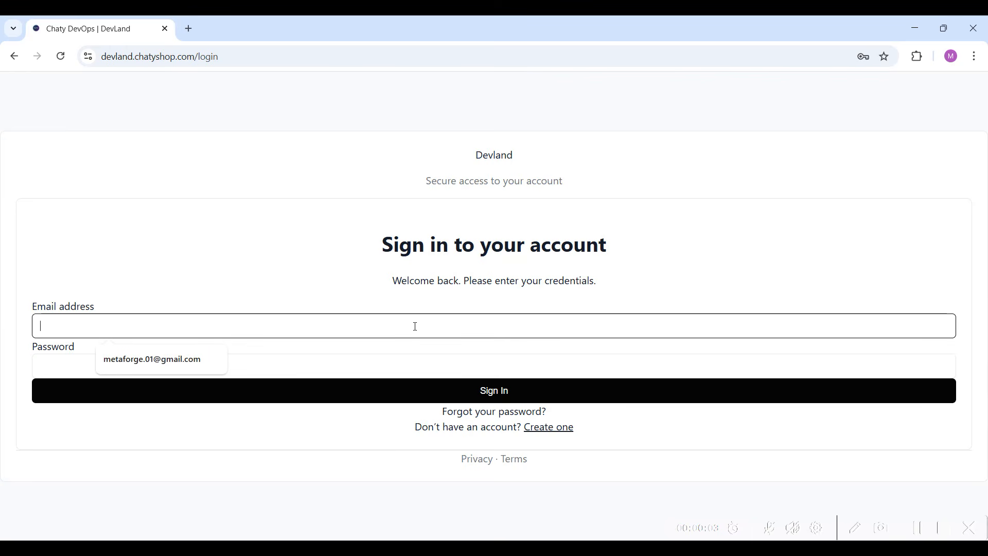
{"action": "left_click", "coordinate": [179, 363]}
{"action": "left_click", "coordinate": [197, 369]}
{"action": "type", "text": "M••••••••"}
{"action": "key", "text": "Return"}
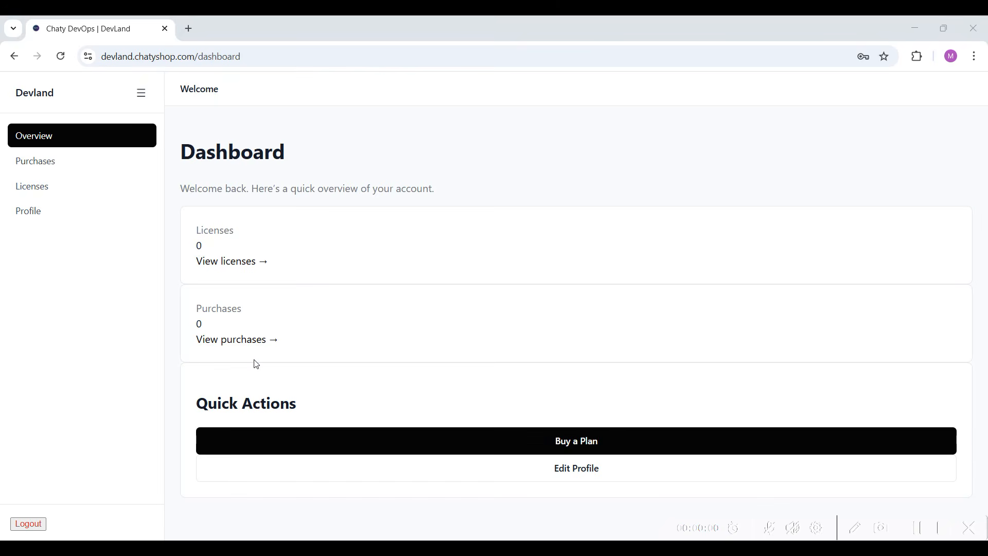
From the dashboard's plan purchase, select the FREE license and choose that plan
{"action": "left_click", "coordinate": [579, 442]}
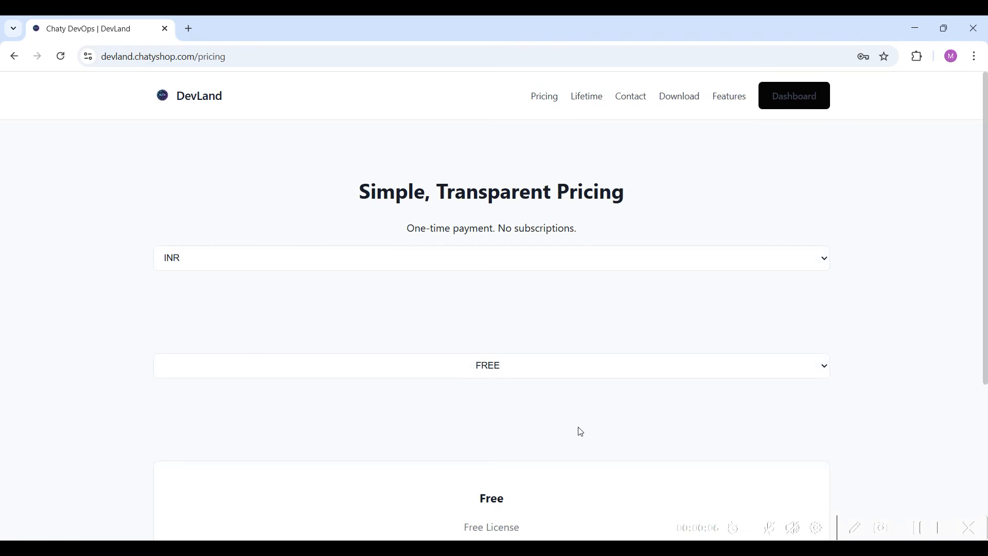
{"action": "scroll", "coordinate": [513, 334], "scroll_direction": "down", "scroll_amount": 2}
{"action": "scroll", "coordinate": [515, 333], "scroll_direction": "down", "scroll_amount": 2}
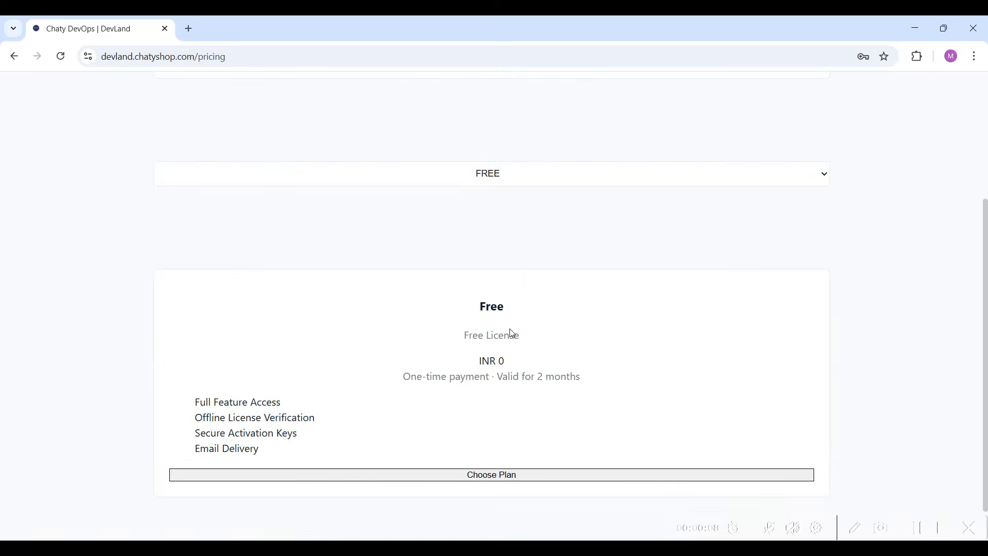
{"action": "left_click", "coordinate": [513, 139]}
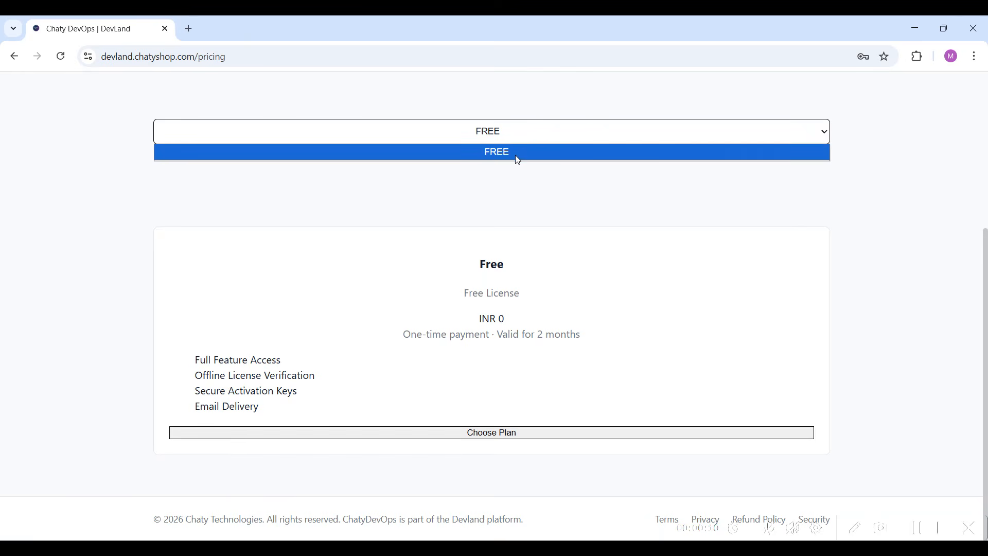
{"action": "left_click", "coordinate": [516, 155]}
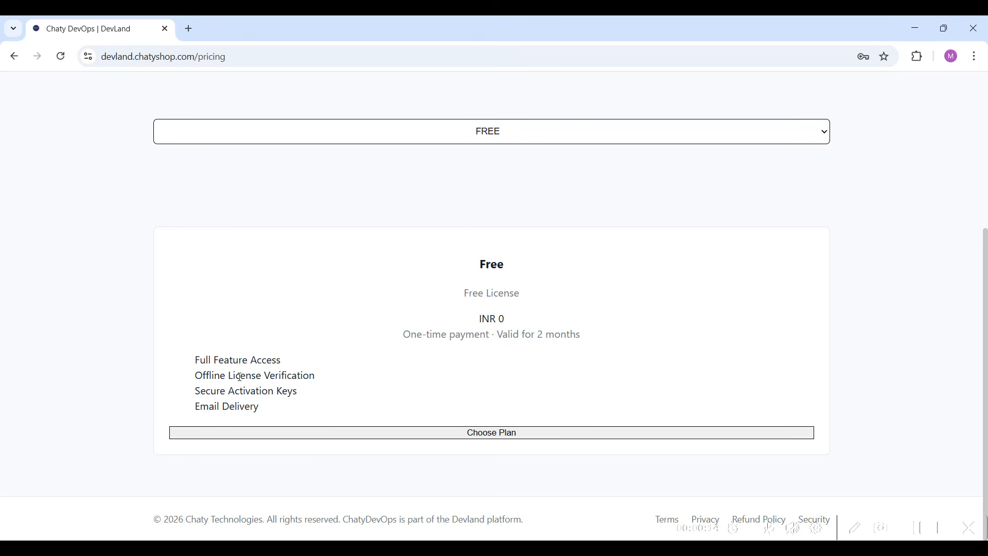
{"action": "left_click", "coordinate": [471, 434]}
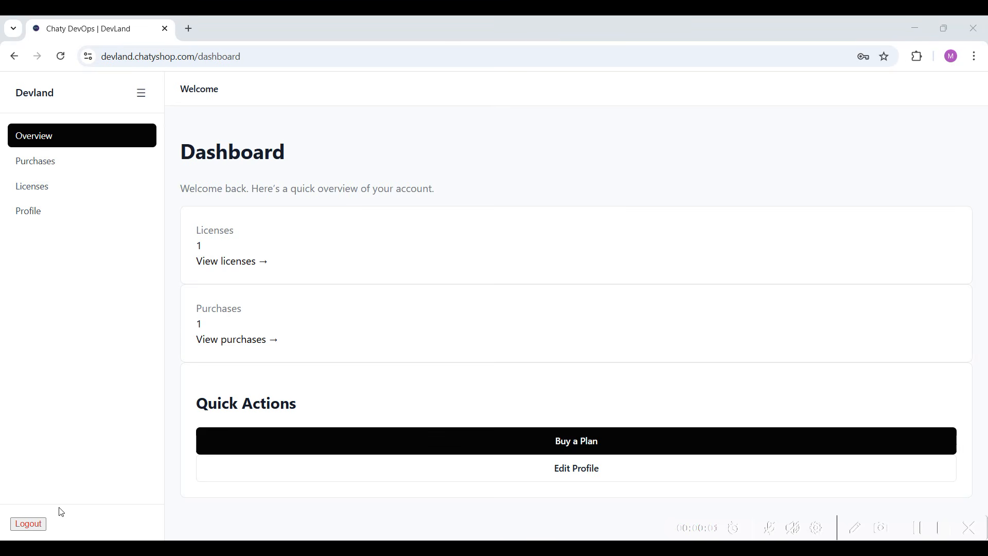
Log out of the dashboard and download the Chaty DevOps 1.2.2 installer for Windows
{"action": "left_click", "coordinate": [31, 524]}
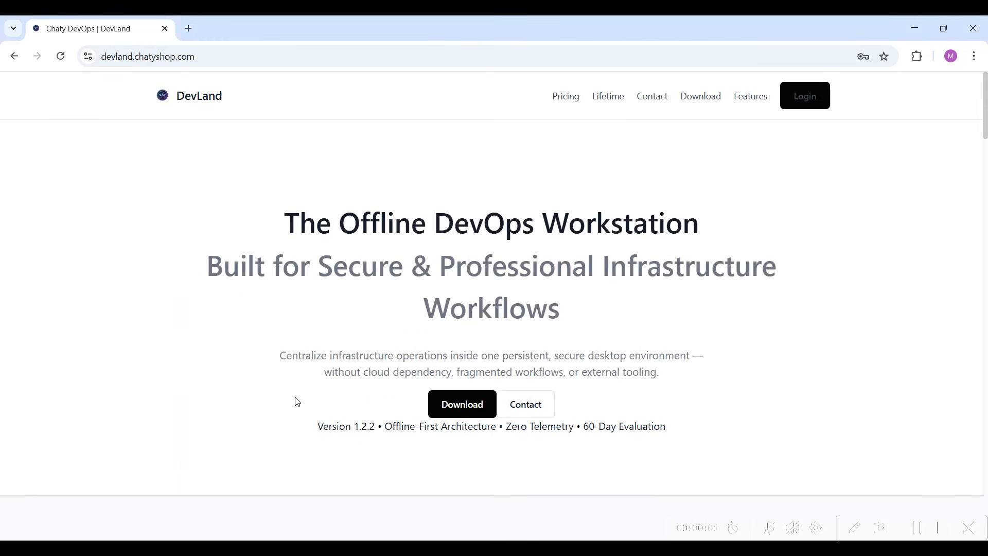
{"action": "left_click", "coordinate": [718, 108]}
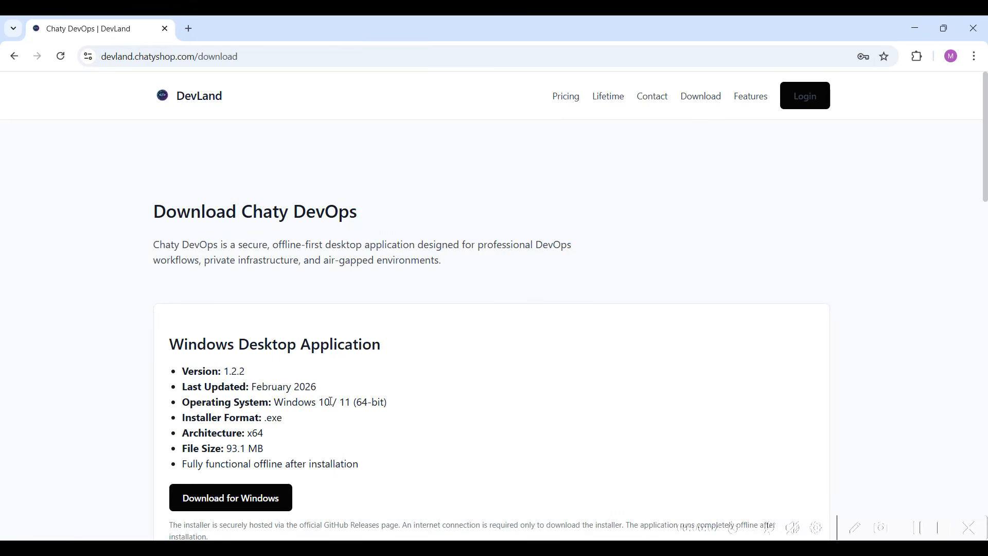
{"action": "scroll", "coordinate": [261, 381], "scroll_direction": "down", "scroll_amount": 2}
{"action": "left_click", "coordinate": [262, 380]}
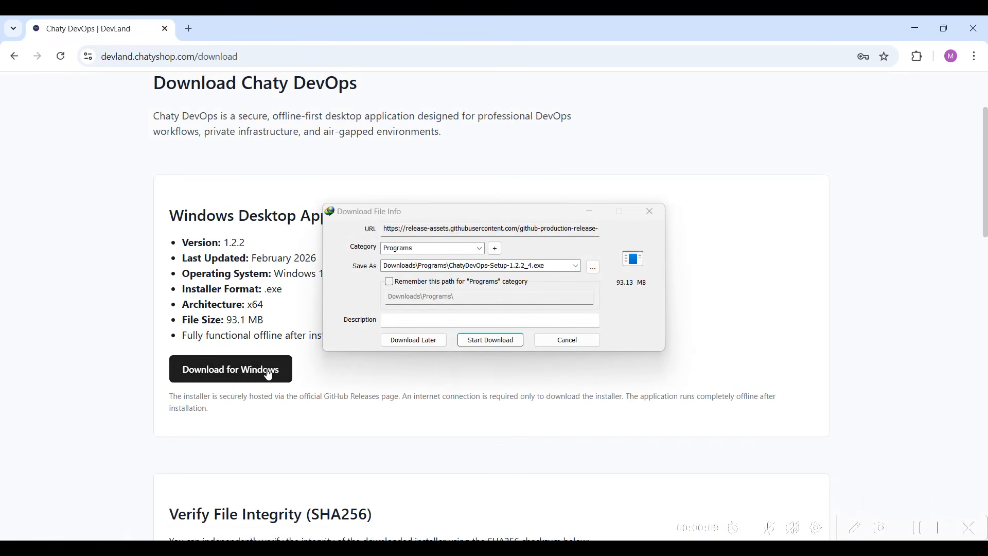
{"action": "left_click", "coordinate": [490, 341]}
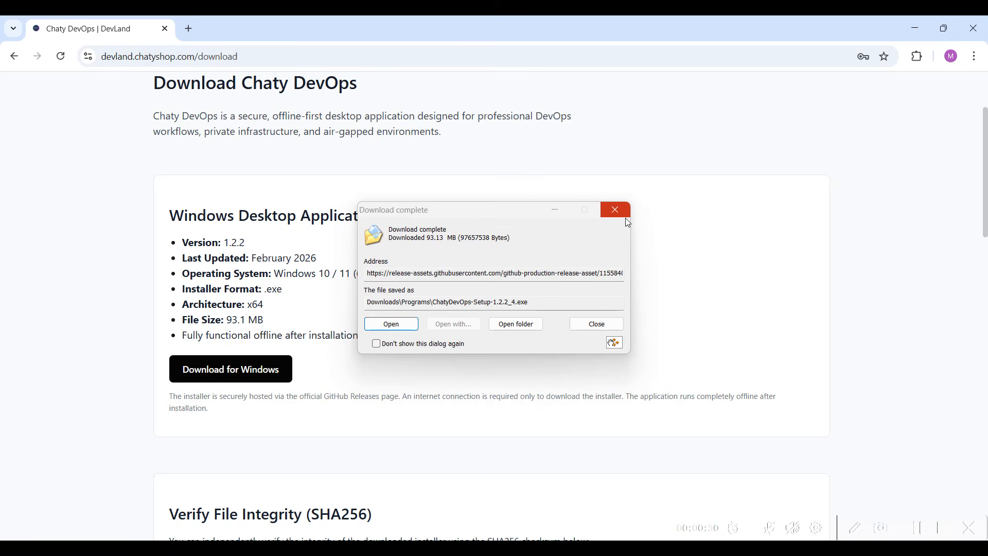
{"action": "left_click", "coordinate": [628, 223]}
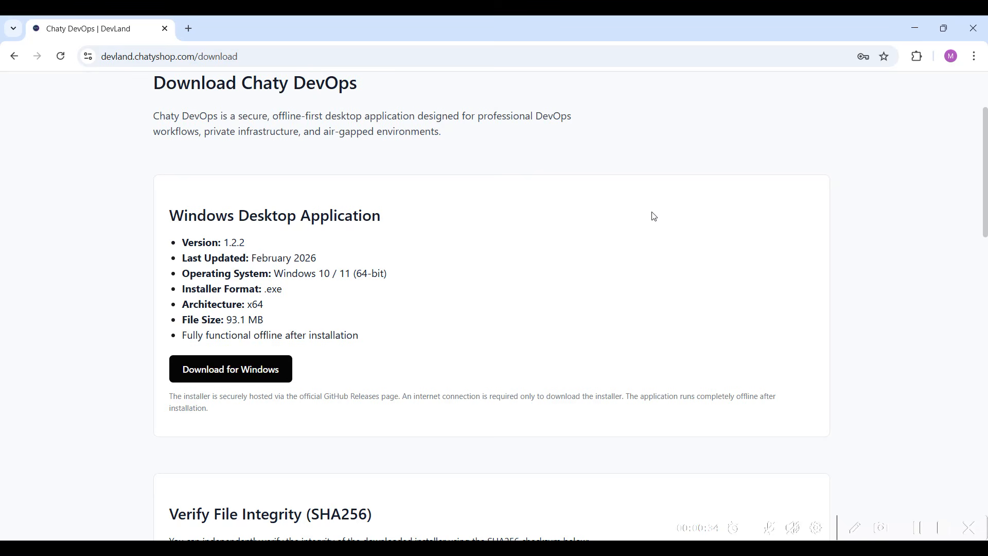
Launch the Chaty DevOps desktop app and activate its license by pasting the license key
{"action": "key", "text": "super+d"}
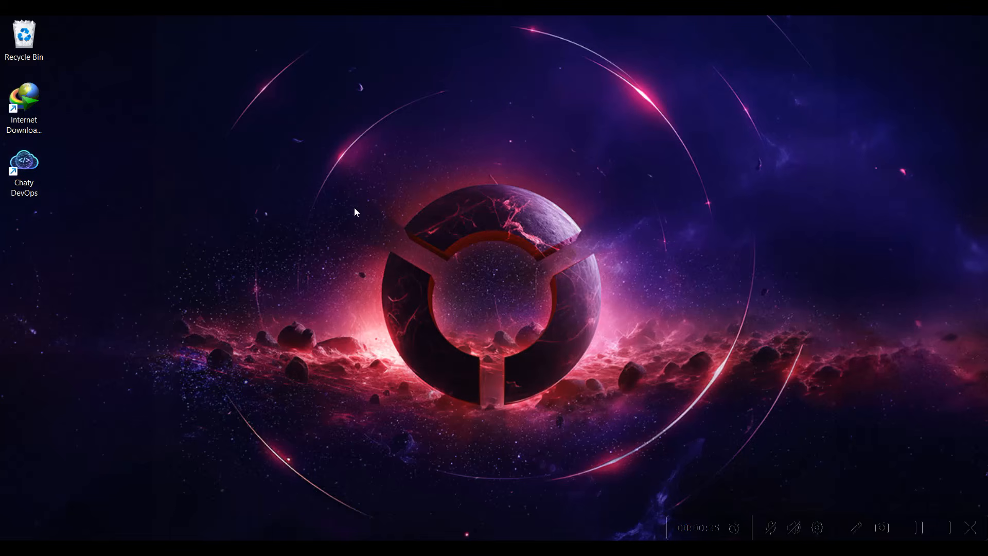
{"action": "double_click", "coordinate": [32, 169]}
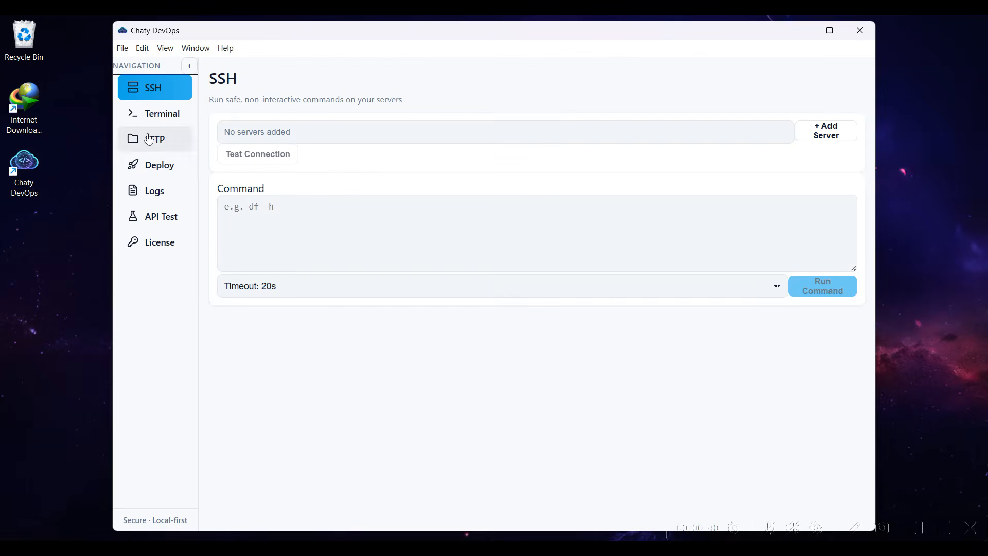
{"action": "left_click", "coordinate": [164, 247]}
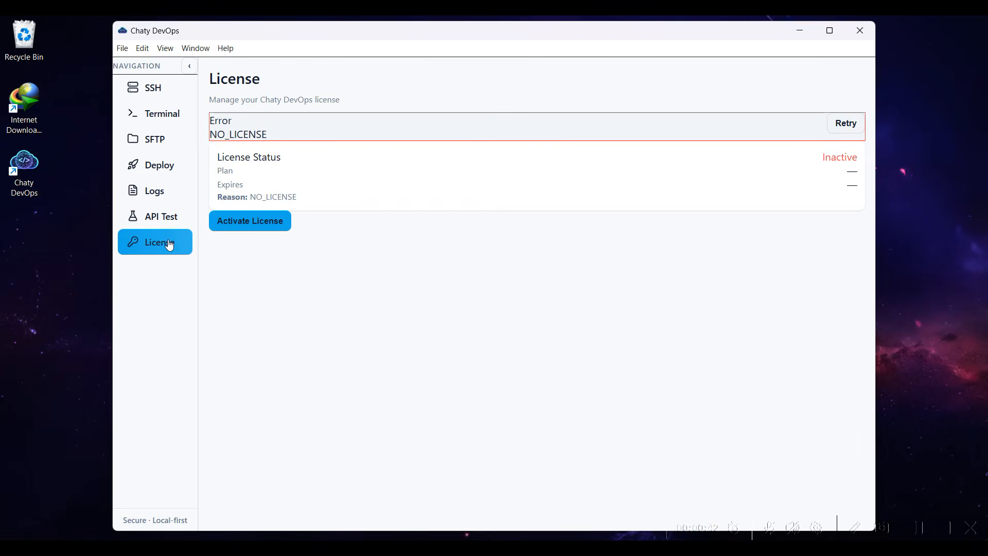
{"action": "left_click", "coordinate": [260, 229]}
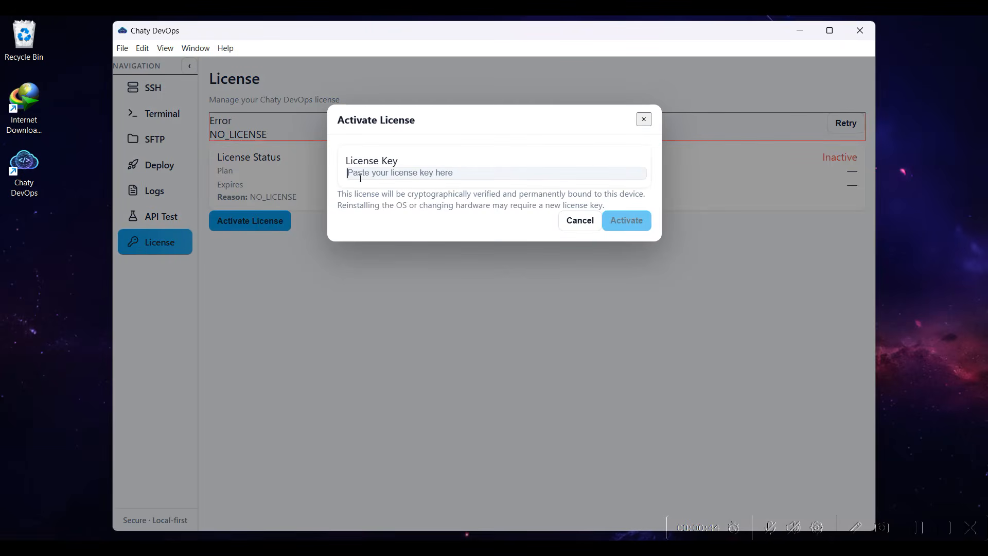
{"action": "key", "text": "ctrl+v"}
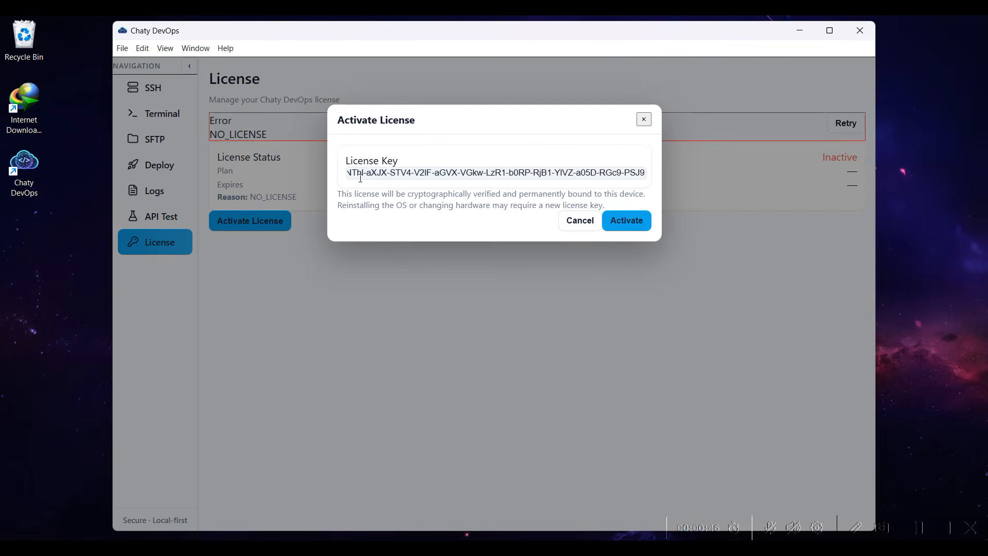
{"action": "left_click", "coordinate": [619, 220]}
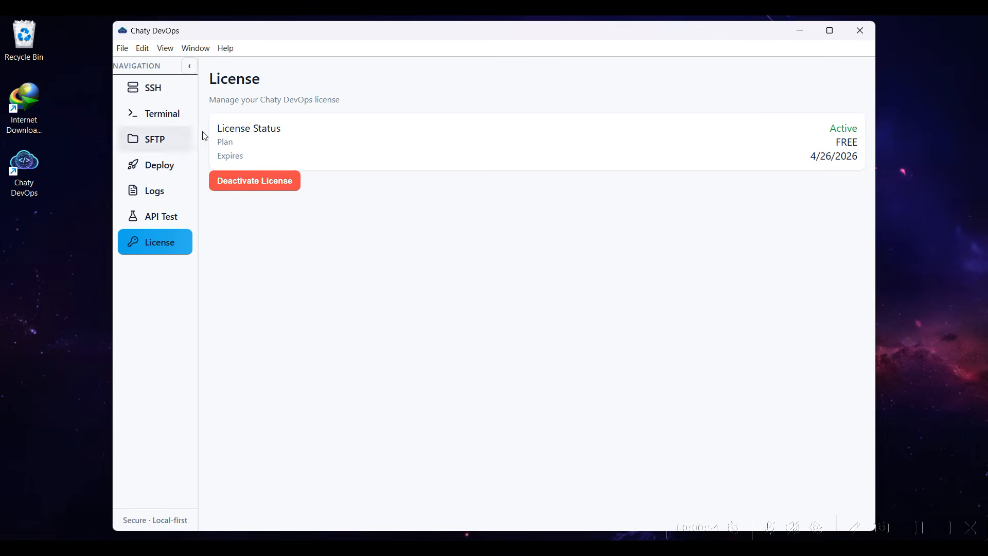
Check the activated license's status, plan and expiry date
{"action": "double_click", "coordinate": [843, 129]}
{"action": "double_click", "coordinate": [847, 142]}
{"action": "left_click_drag", "start_coordinate": [857, 159], "coordinate": [810, 161]}
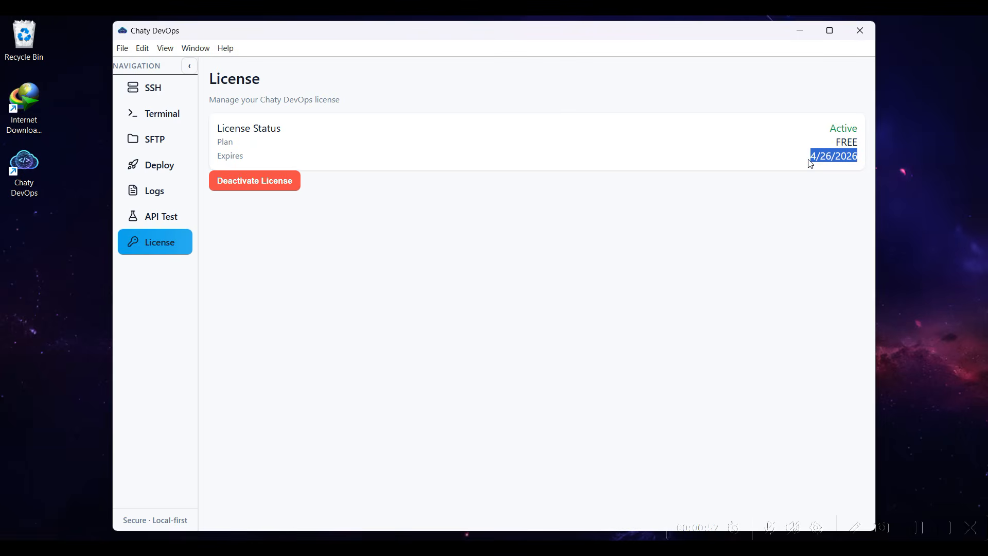
{"action": "left_click", "coordinate": [807, 183]}
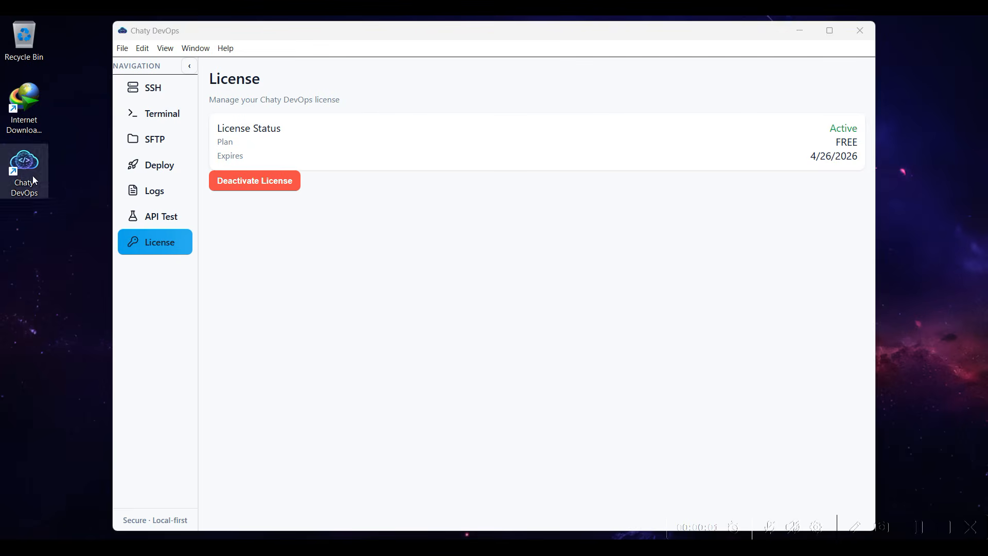
Open the SSH page and examine its description and the server selection list
{"action": "left_click", "coordinate": [162, 96]}
{"action": "left_click_drag", "start_coordinate": [211, 100], "coordinate": [418, 107]}
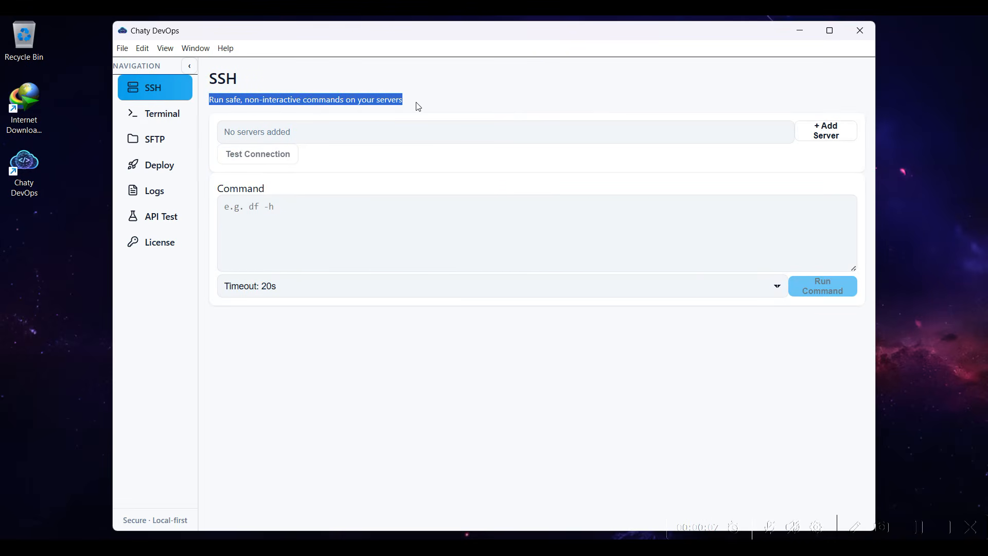
{"action": "left_click", "coordinate": [489, 131]}
{"action": "left_click_drag", "start_coordinate": [233, 185], "coordinate": [293, 185]}
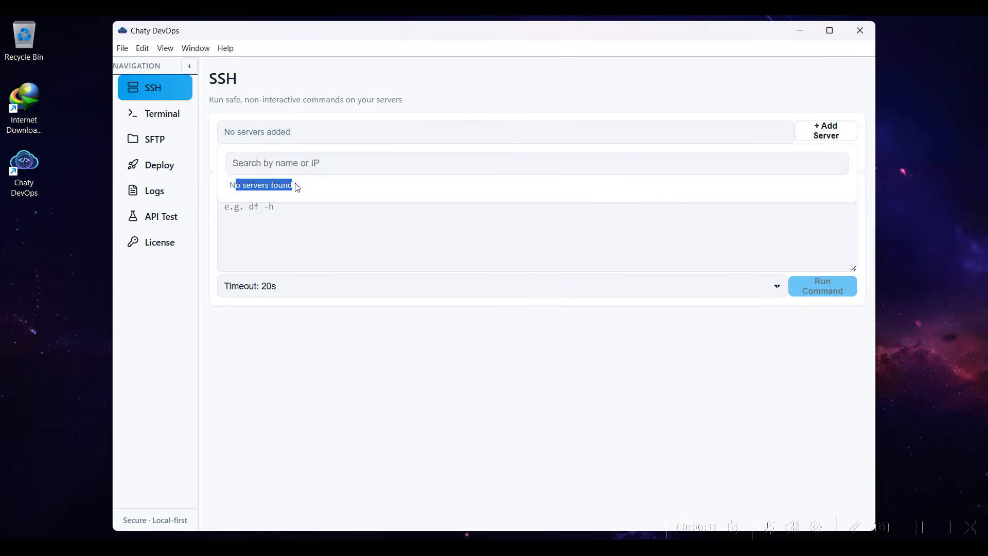
Start a new server entry named demo with host 172.31.114.143 and username dev
{"action": "left_click", "coordinate": [821, 131]}
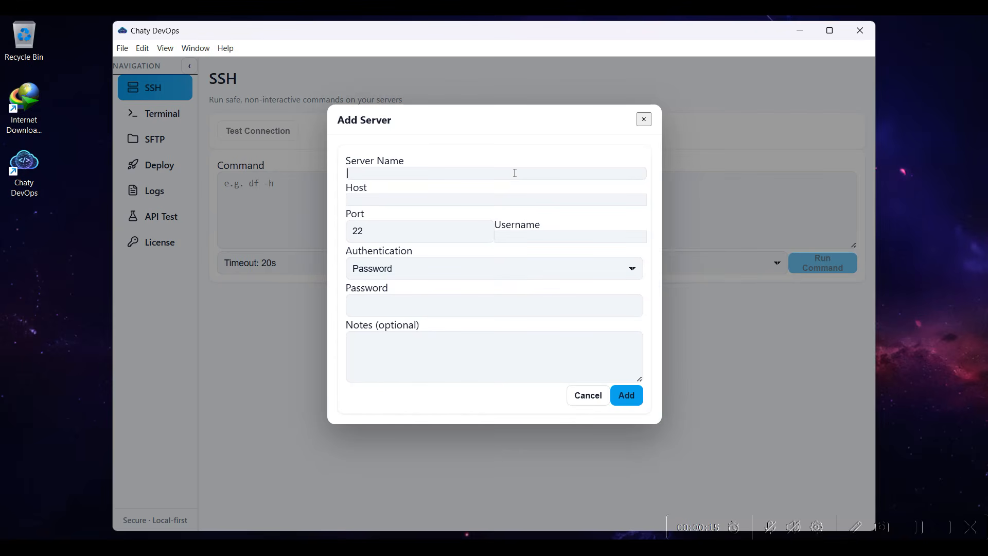
{"action": "type", "text": "dem"}
{"action": "left_click", "coordinate": [416, 201]}
{"action": "type", "text": "172.31.114.143"}
{"action": "type", "text": "de"}
Switch the new server's authentication to Private Key to view that option, and return it to Password
{"action": "left_click", "coordinate": [490, 273]}
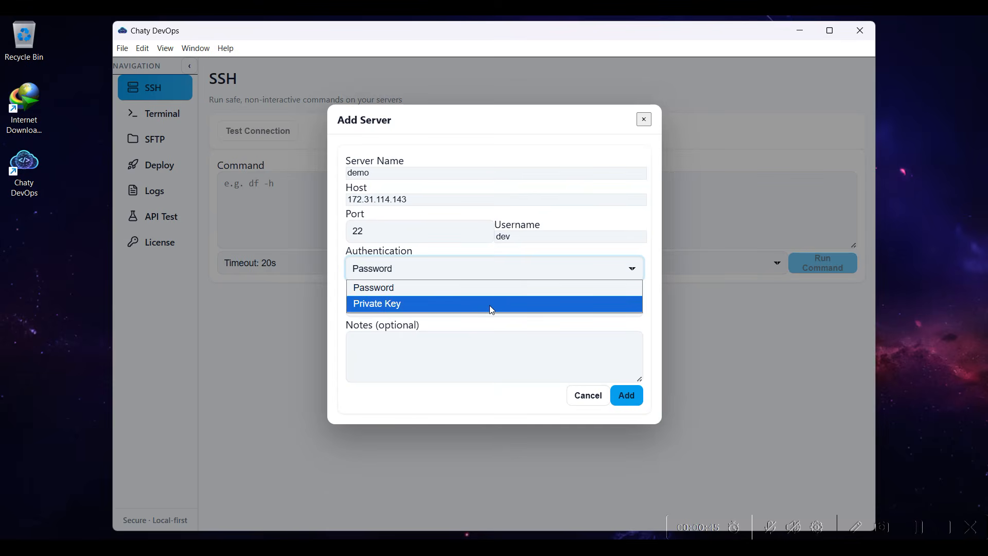
{"action": "left_click", "coordinate": [489, 305]}
{"action": "left_click", "coordinate": [490, 268]}
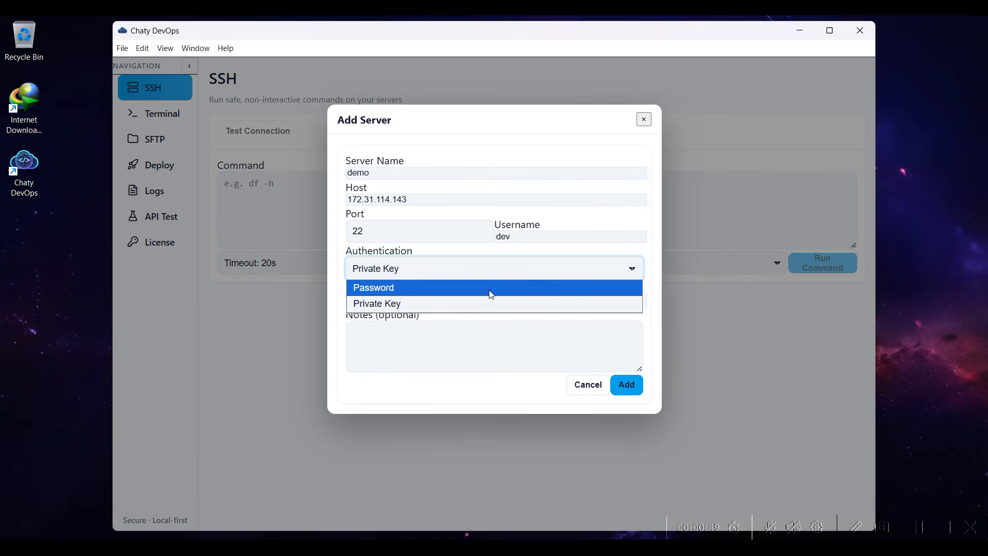
{"action": "left_click", "coordinate": [491, 287]}
Enter the server's password and the note "dev", and add the server
{"action": "left_click", "coordinate": [486, 307]}
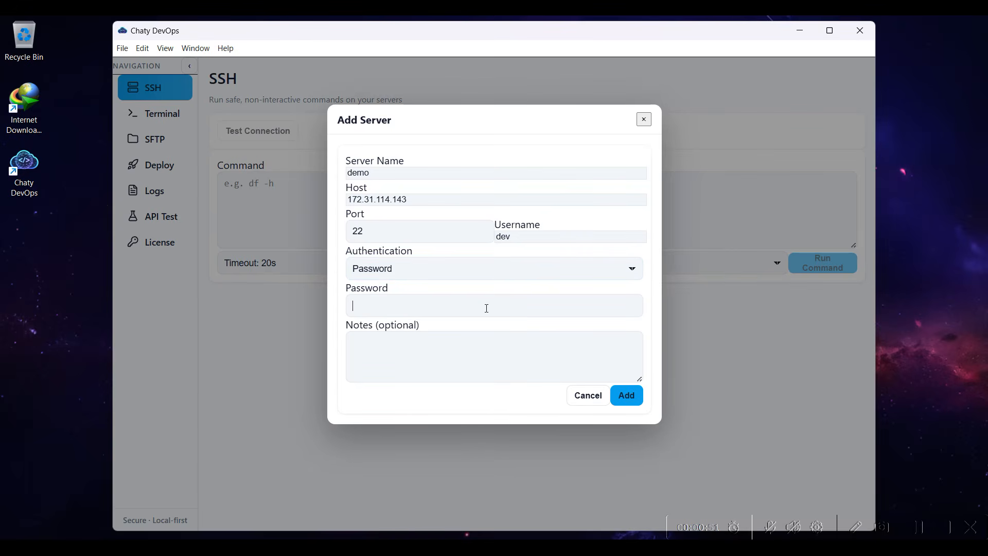
{"action": "type", "text": "••••••"}
{"action": "left_click", "coordinate": [466, 359]}
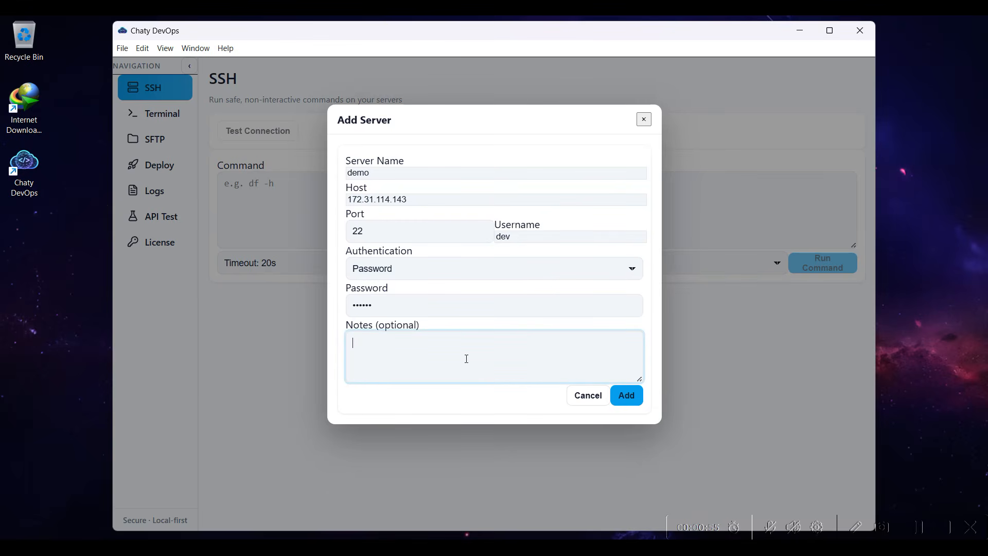
{"action": "type", "text": "dev"}
{"action": "left_click", "coordinate": [630, 399]}
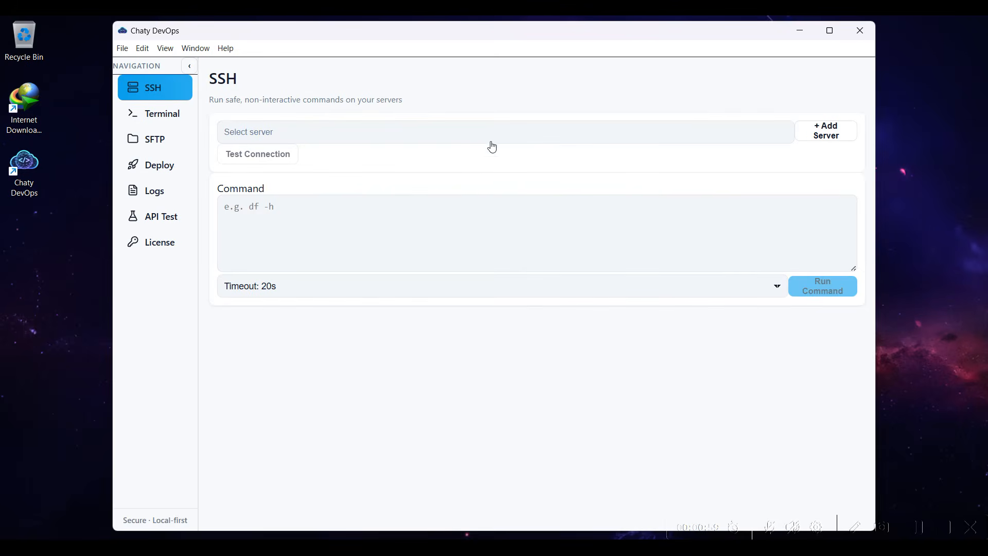
Select the demo server on the SSH page and test its connection
{"action": "left_click", "coordinate": [489, 131]}
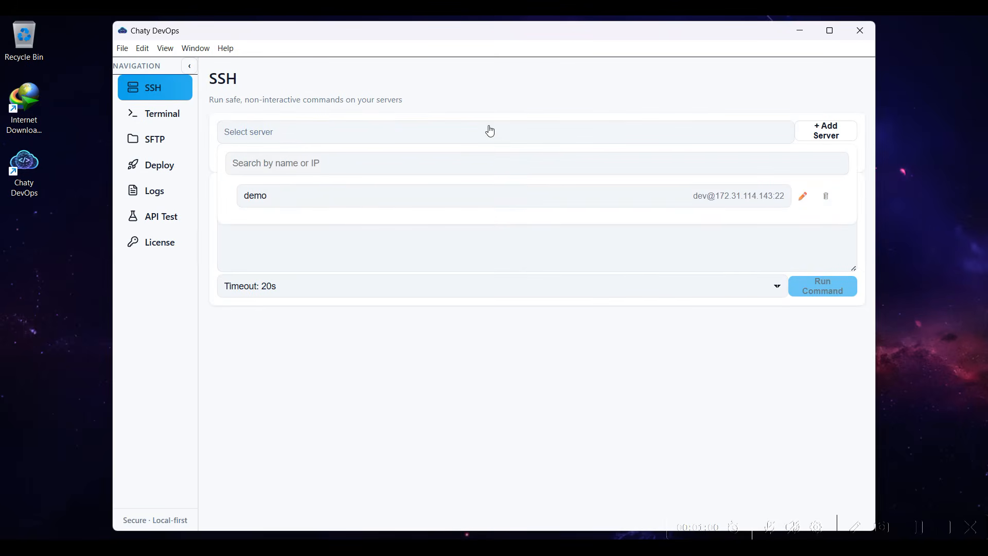
{"action": "left_click", "coordinate": [456, 205]}
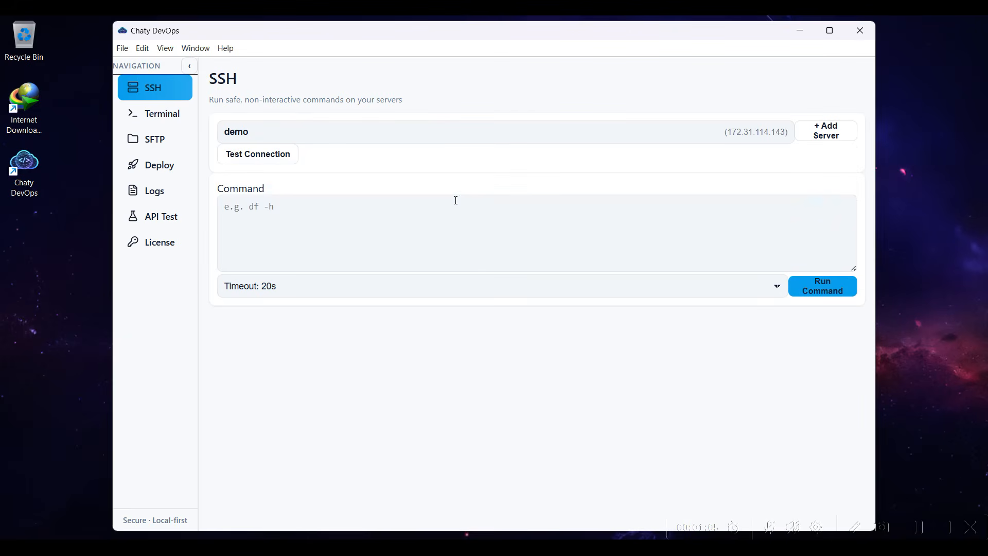
{"action": "left_click", "coordinate": [268, 159]}
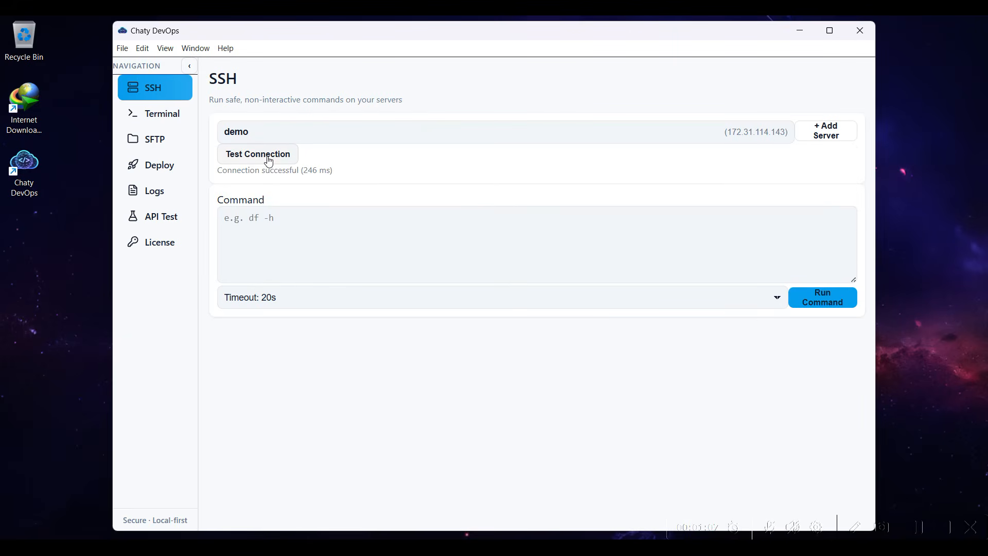
Run the commands ls and whoami, each on its own line, on the demo server
{"action": "left_click", "coordinate": [318, 223]}
{"action": "type", "text": "ls"}
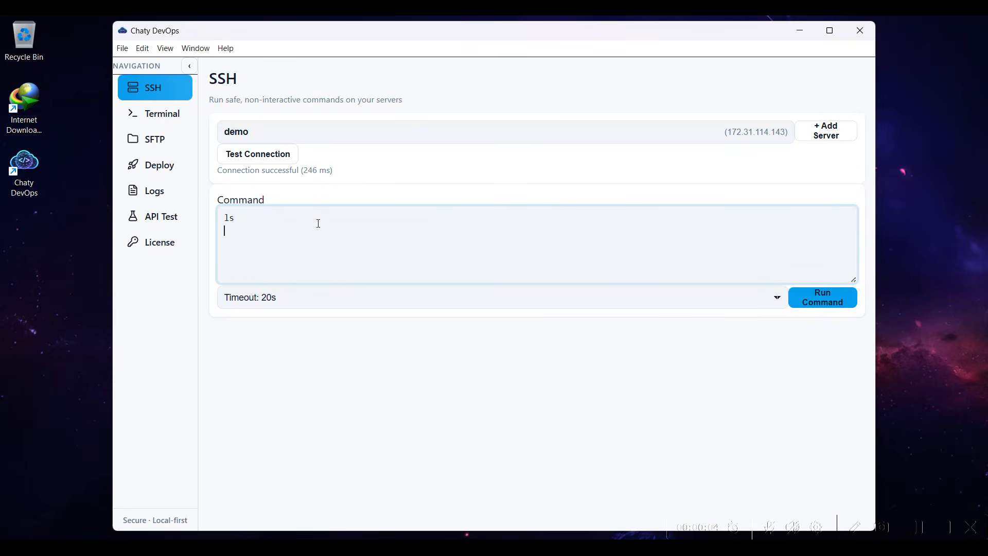
{"action": "key", "text": "Return"}
{"action": "type", "text": "whoami"}
{"action": "left_click", "coordinate": [825, 297]}
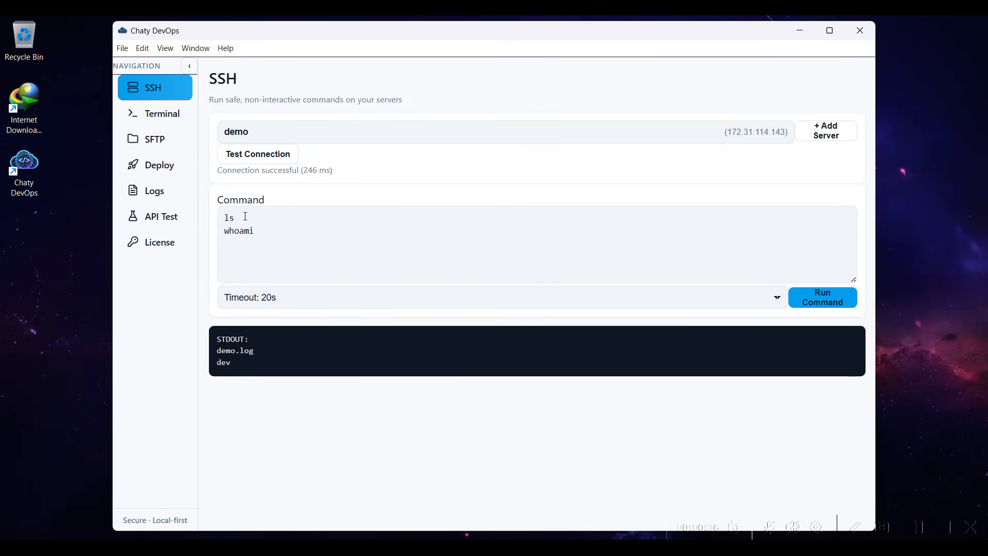
Look through the Terminal, SFTP, Deploy, Logs and API Test pages
{"action": "left_click", "coordinate": [159, 122]}
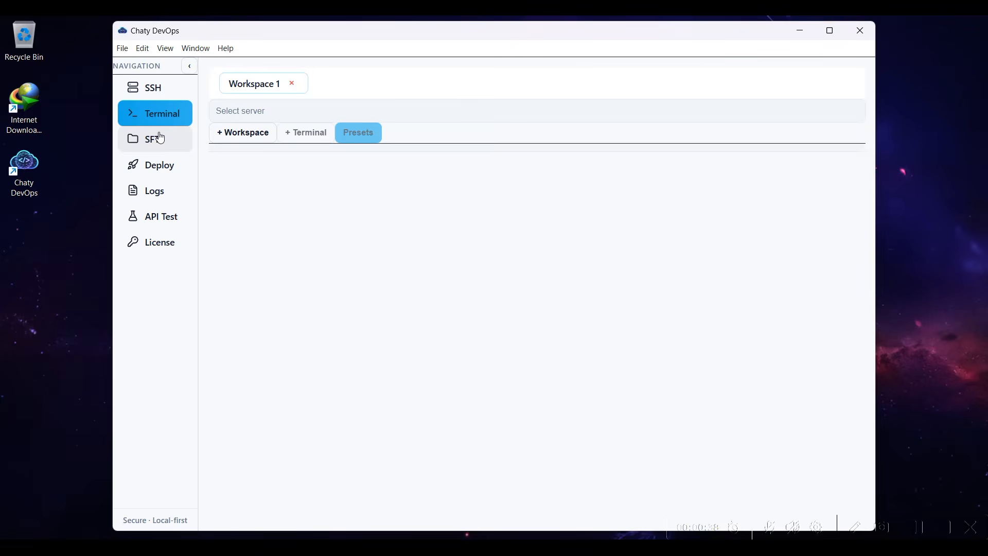
{"action": "left_click", "coordinate": [161, 137]}
{"action": "left_click", "coordinate": [159, 162]}
{"action": "left_click", "coordinate": [162, 193]}
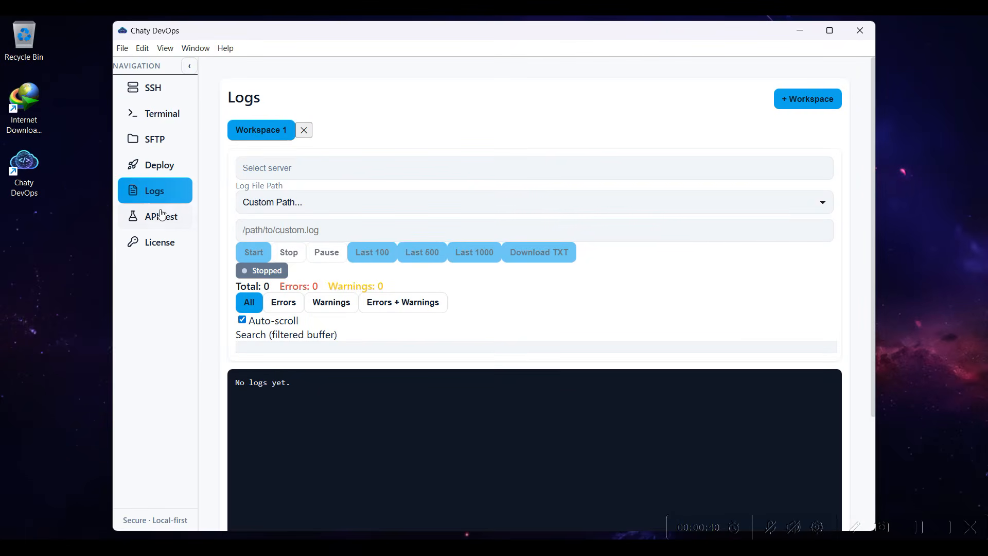
{"action": "scroll", "coordinate": [266, 203], "scroll_direction": "down", "scroll_amount": 3}
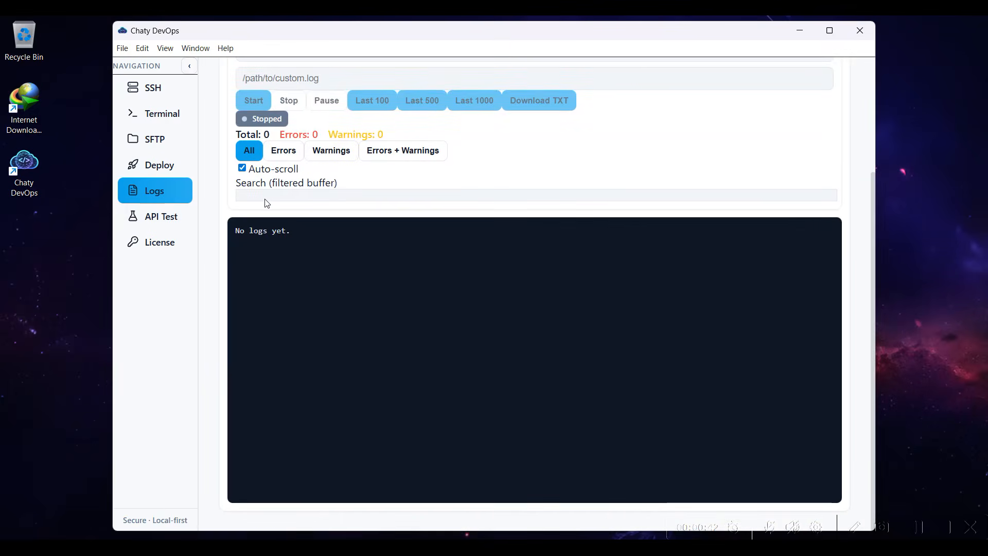
{"action": "left_click", "coordinate": [170, 215]}
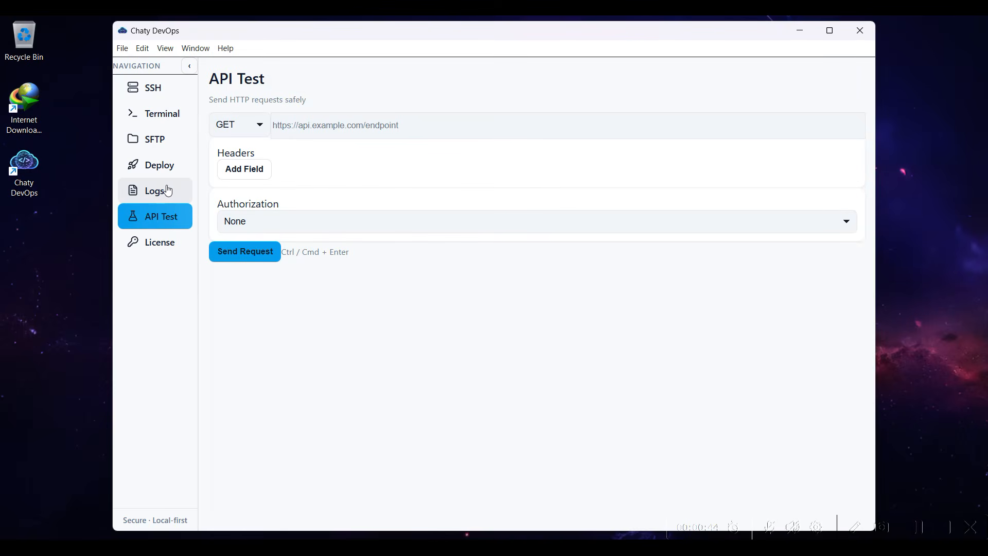